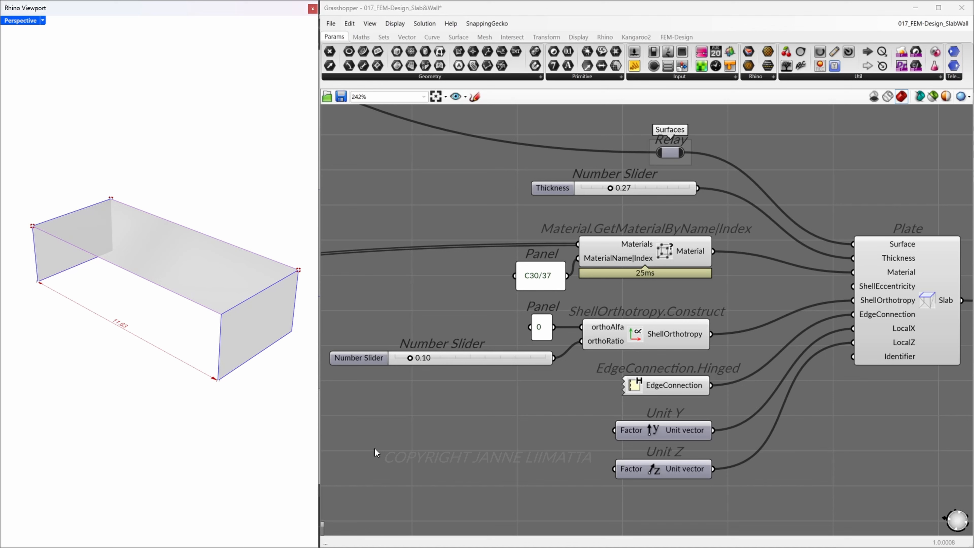
Examine the Plate component's inputs and sources: surface, thickness, material, orthotropy, hinged edge connection, and the Unit Y and Unit Z local axes
click(375, 451)
click(670, 153)
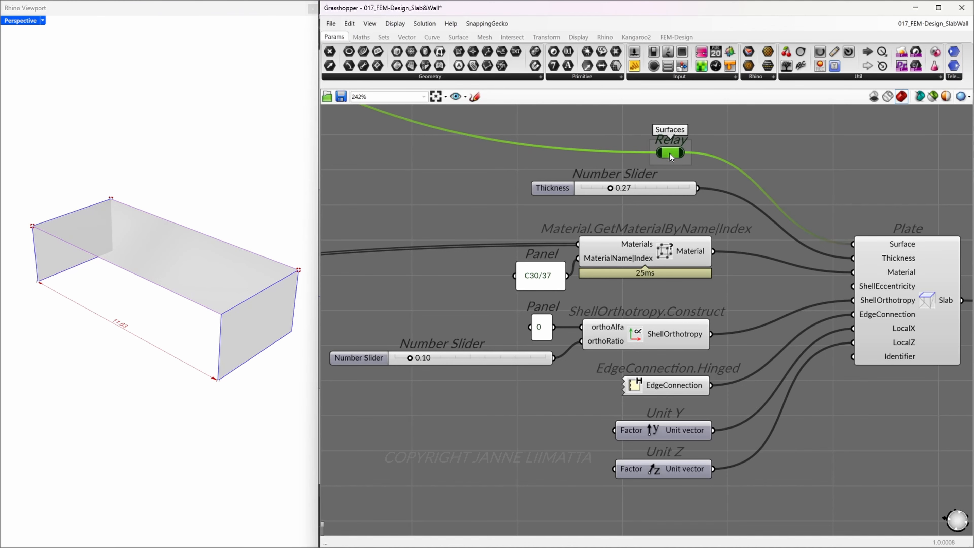
click(193, 300)
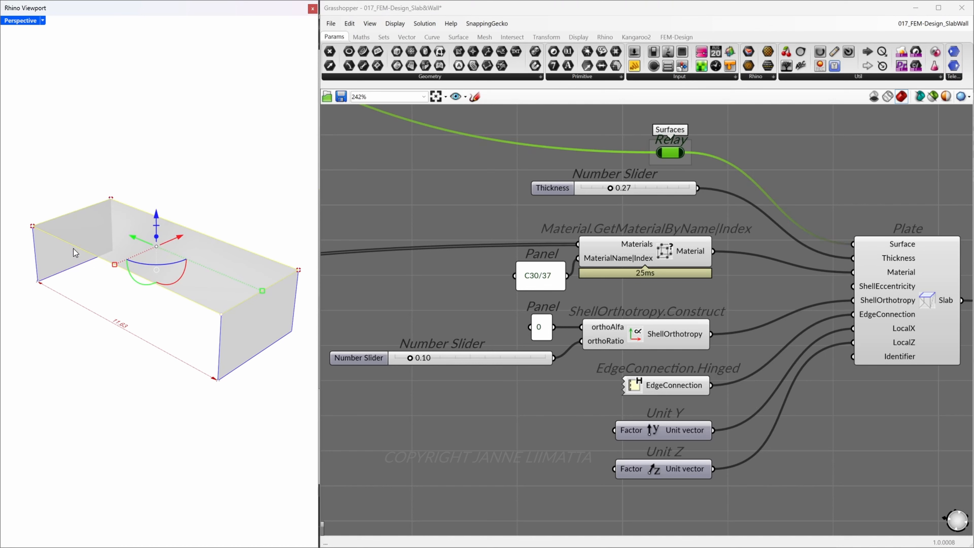
click(229, 203)
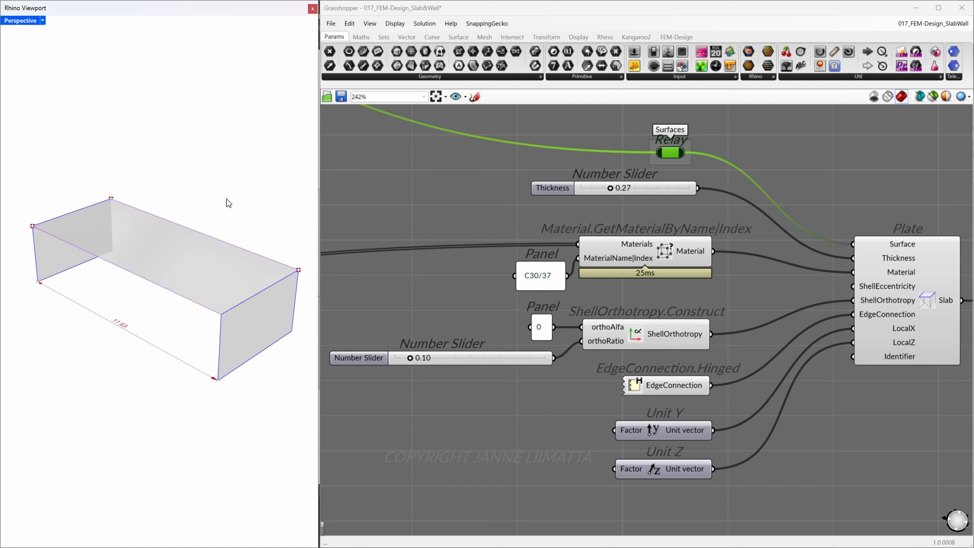
mouse_move(907, 262)
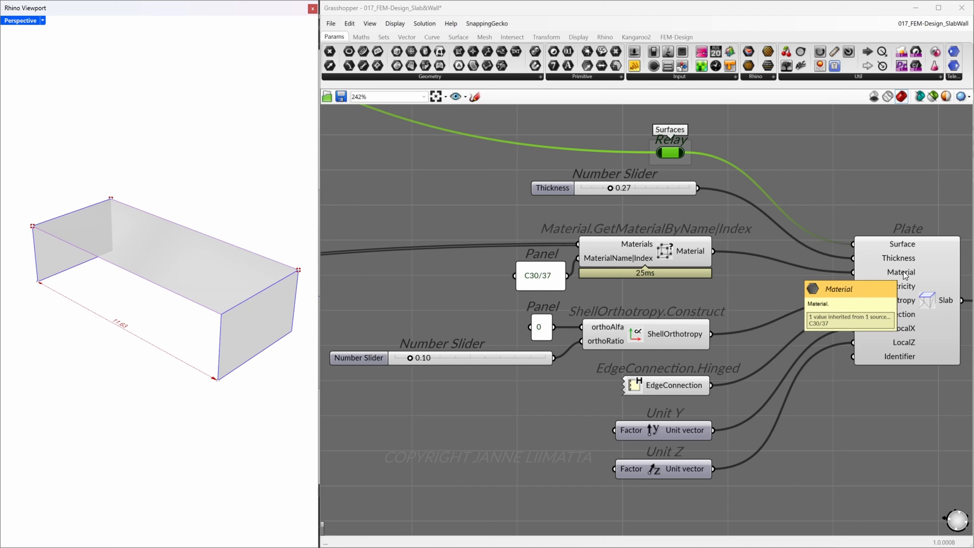
click(683, 256)
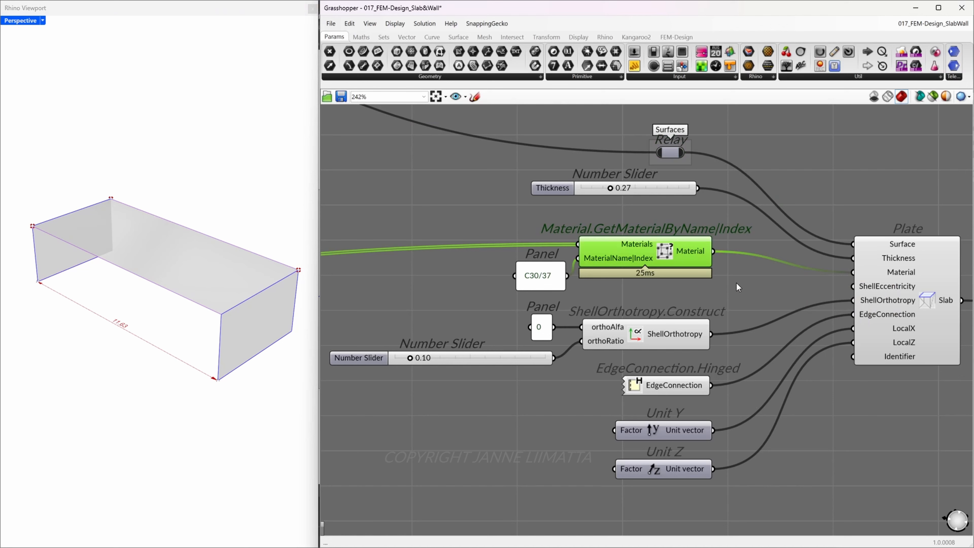
click(695, 337)
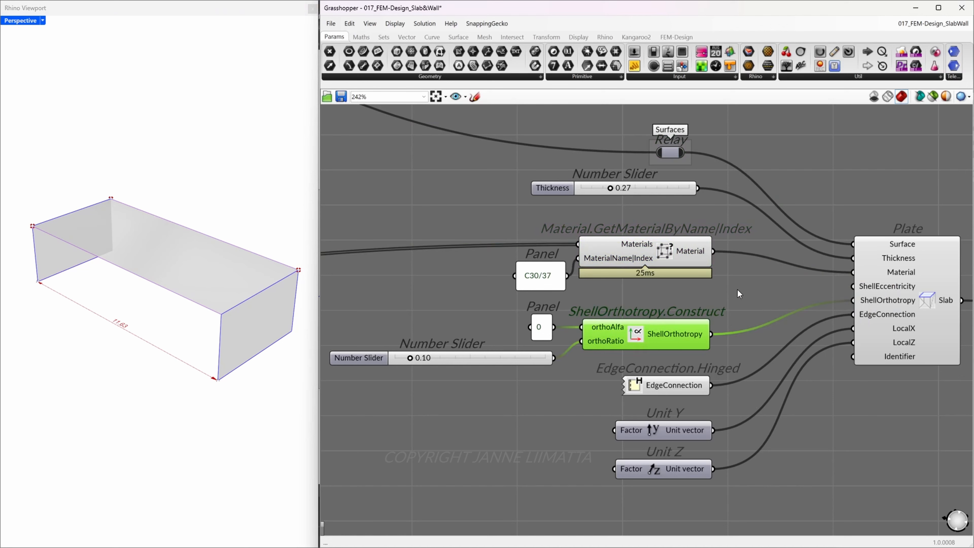
click(686, 387)
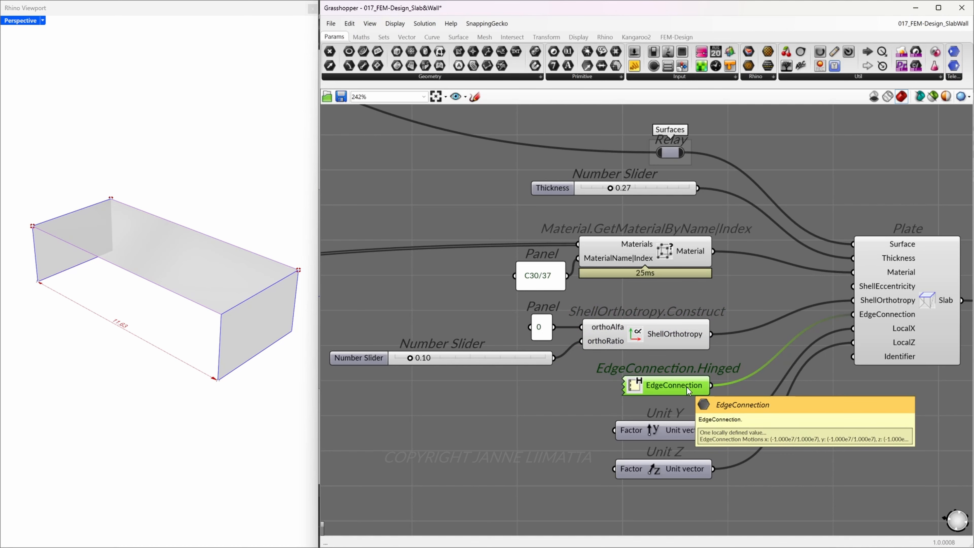
click(689, 427)
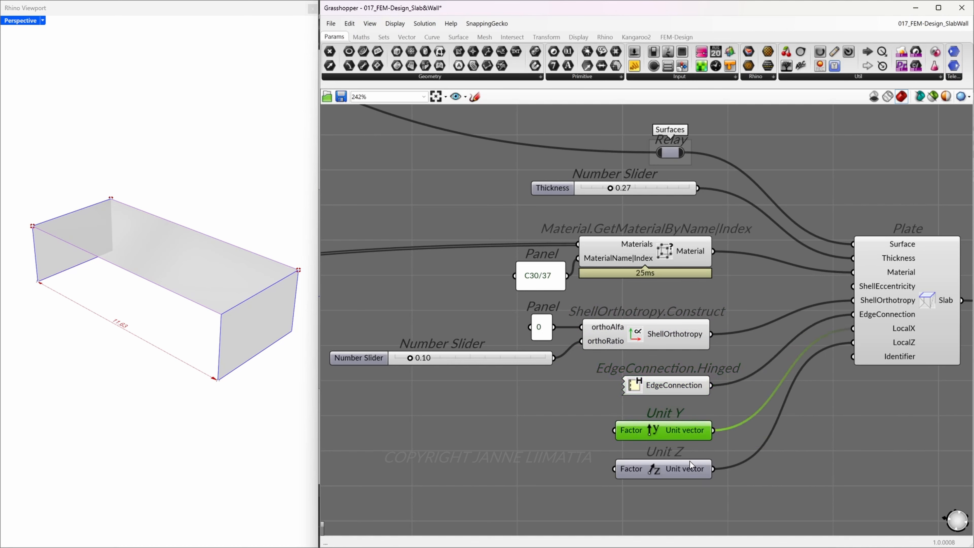
click(686, 471)
click(740, 488)
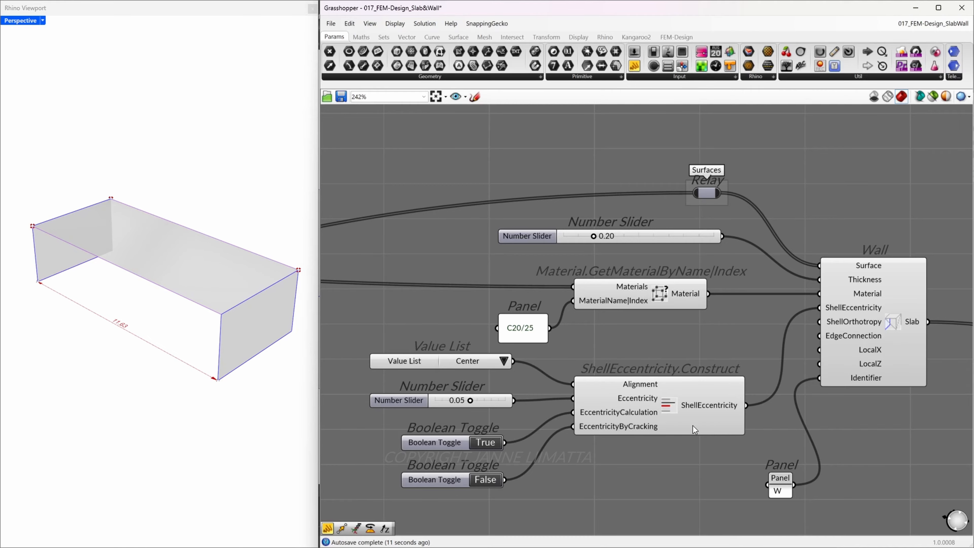
Review the Wall component's ShellEccentricity and identifier sources, and the relay that collects the structure elements
click(689, 423)
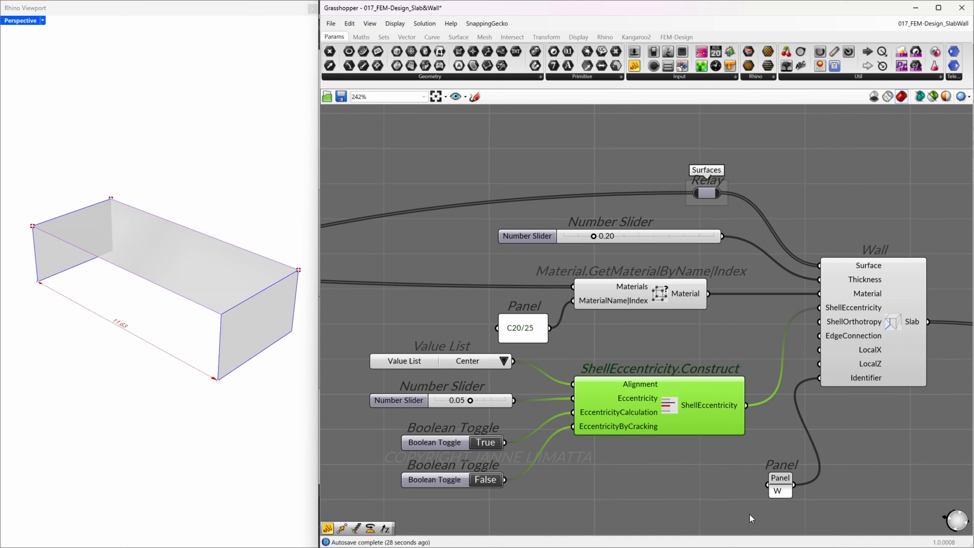
click(784, 484)
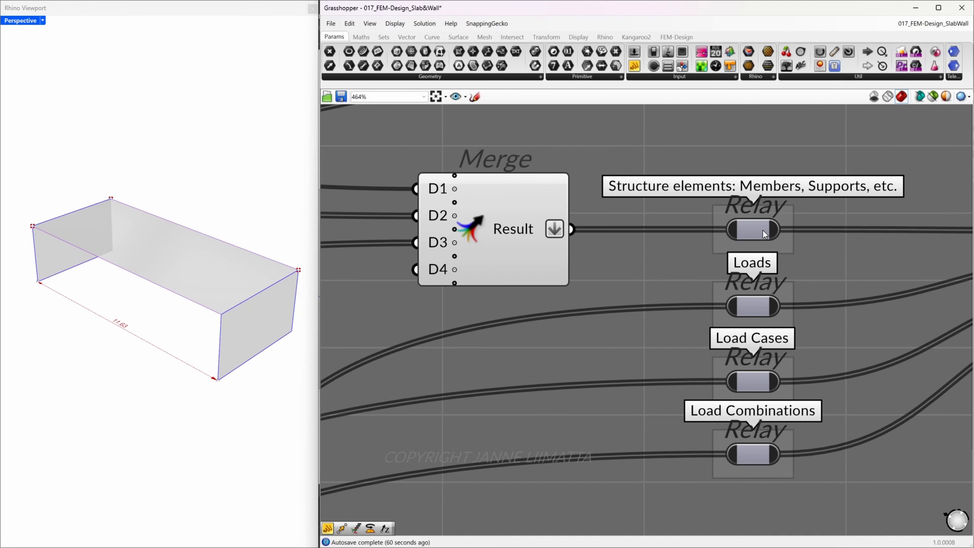
click(754, 229)
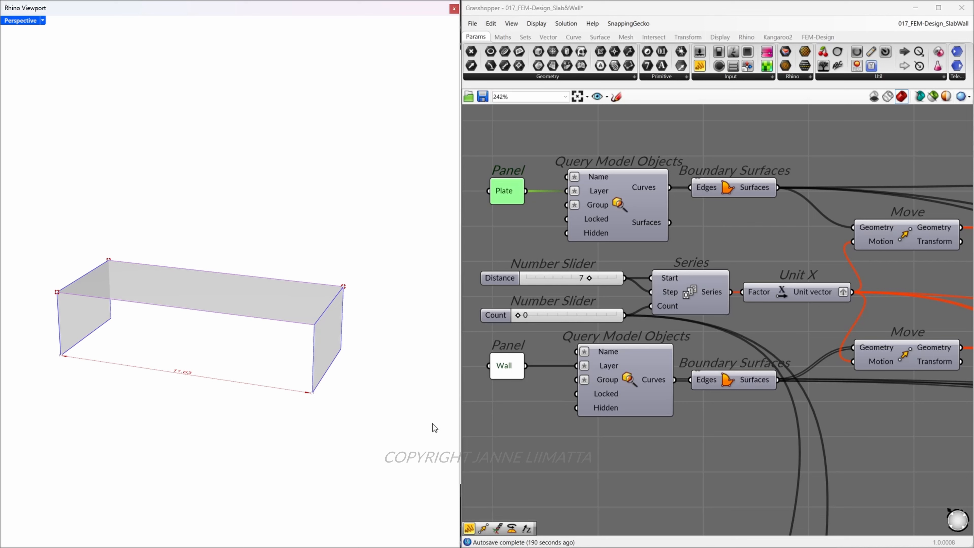
Compare the slab and both wall outlines in the viewport with the Plate and Wall layer queries and their Boundary Surfaces
click(284, 321)
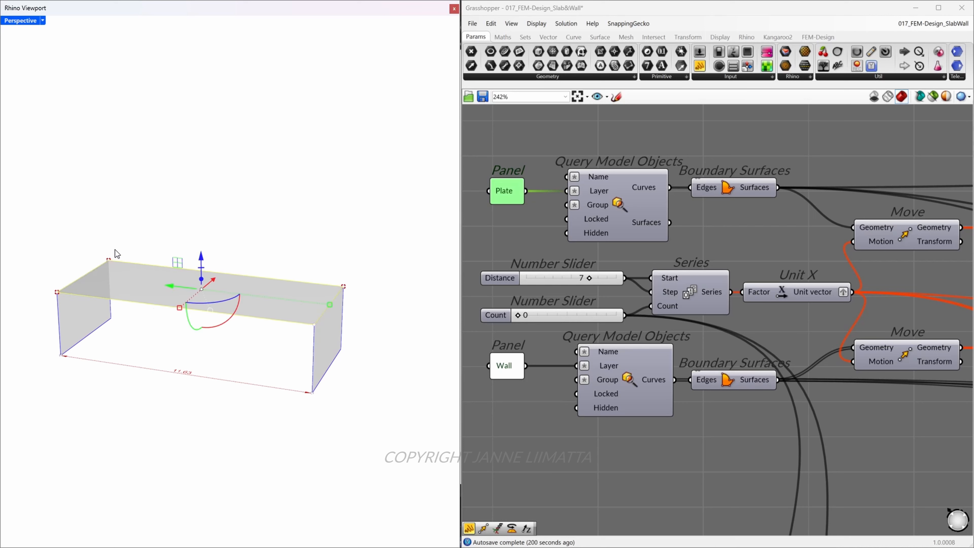
click(312, 370)
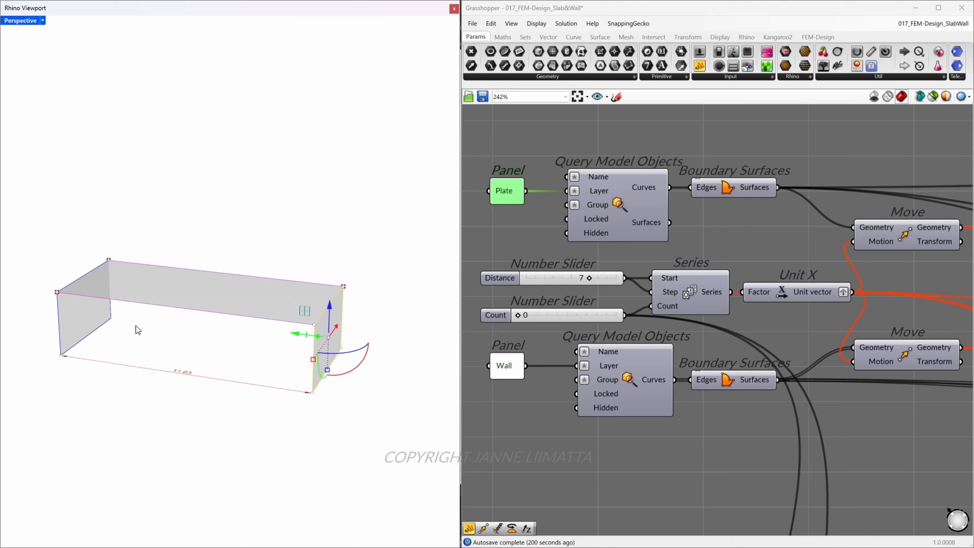
click(57, 318)
click(507, 374)
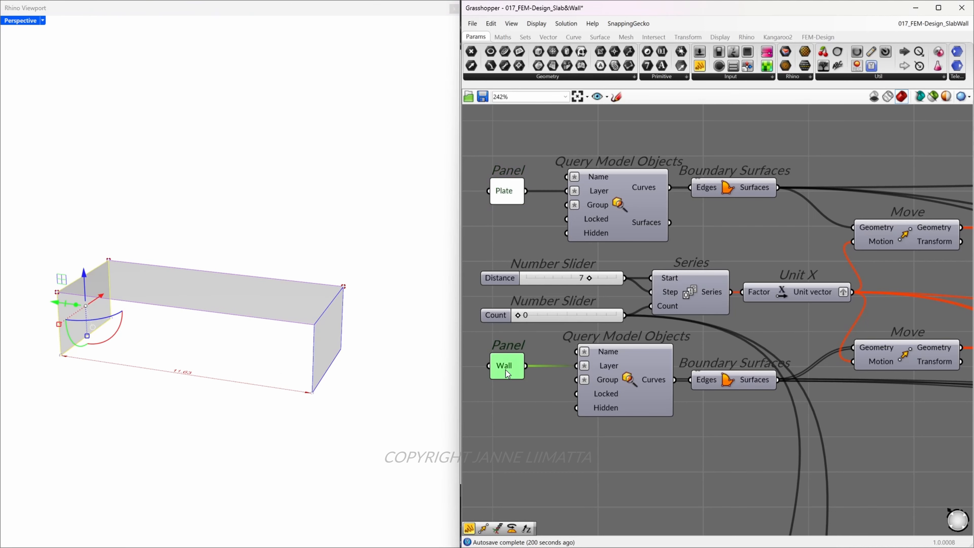
click(535, 464)
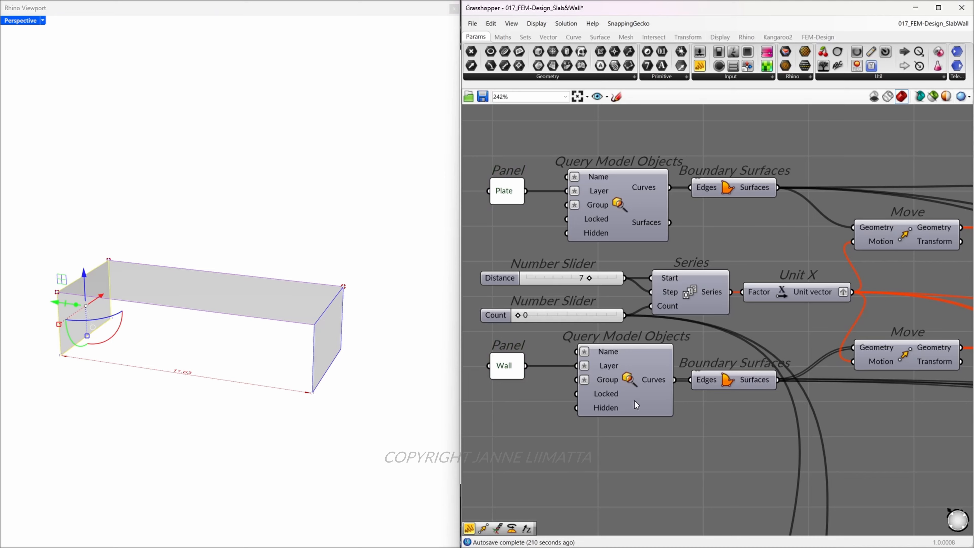
click(732, 383)
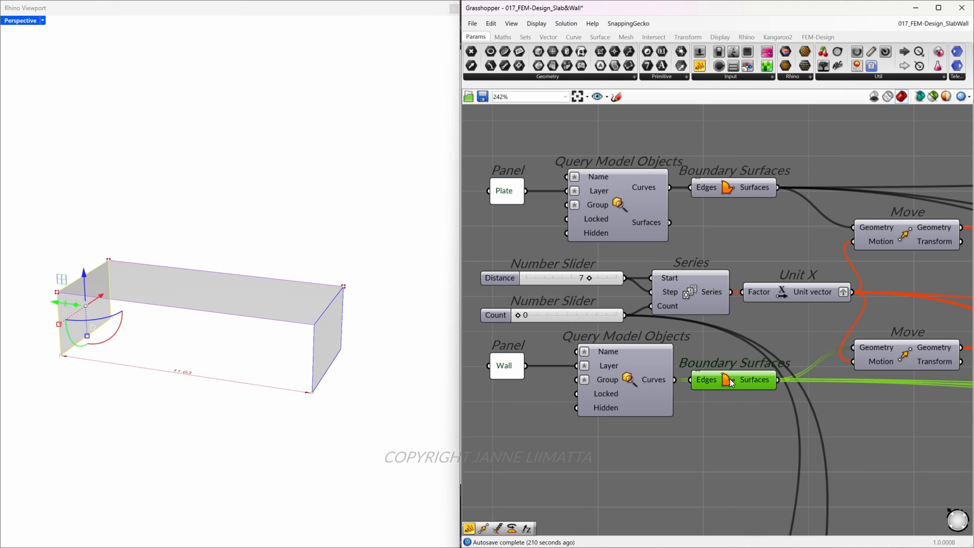
click(695, 457)
Check the Series and Unit X components that offset the geometry, and set the Count slider to 4
click(705, 296)
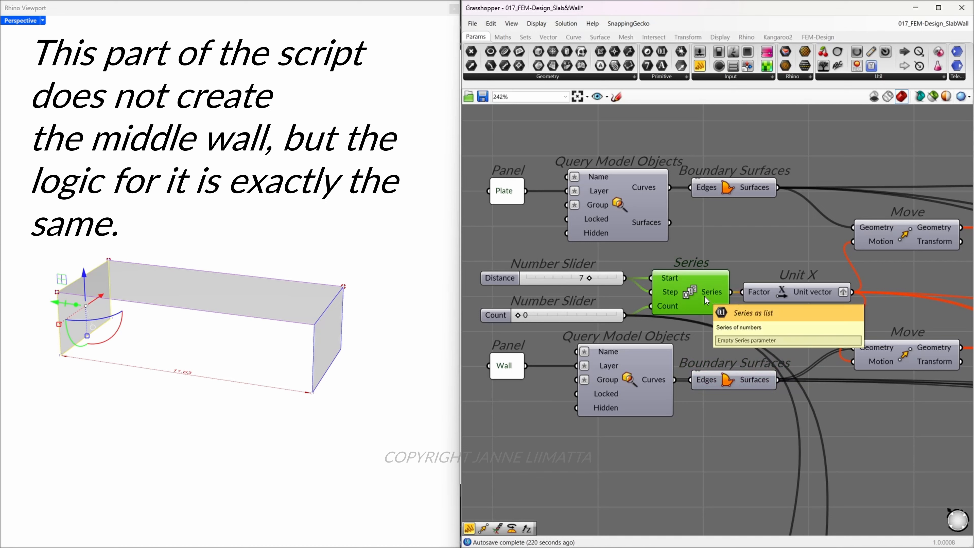
click(804, 295)
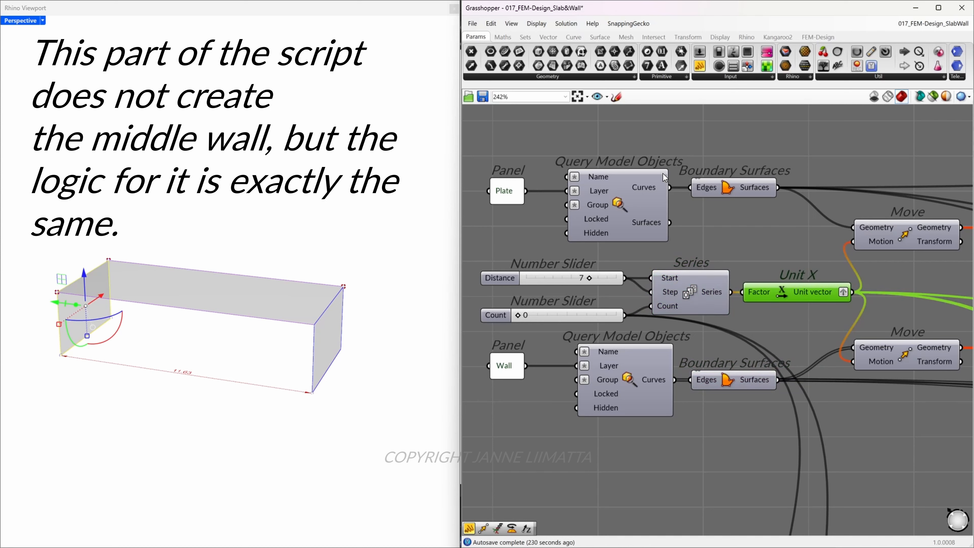
click(768, 226)
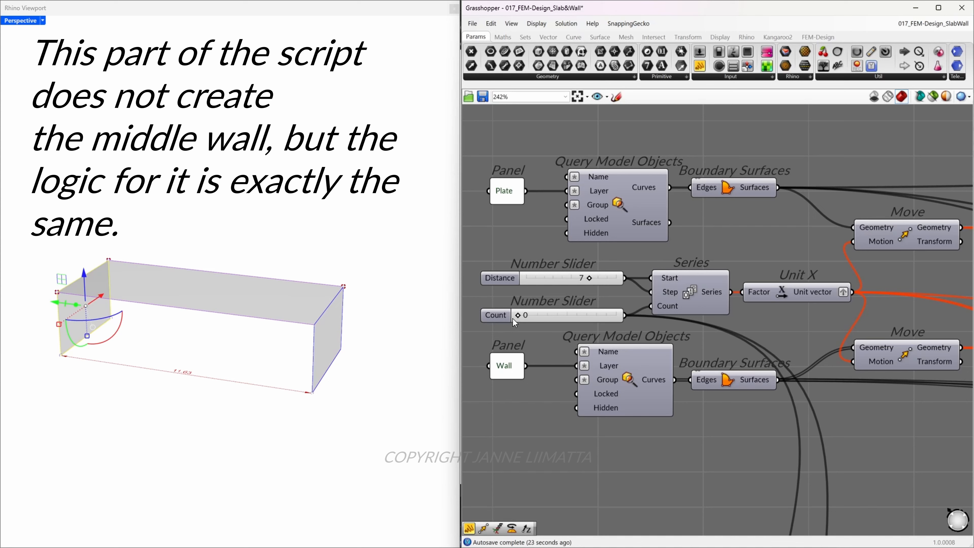
drag(519, 317, 546, 321)
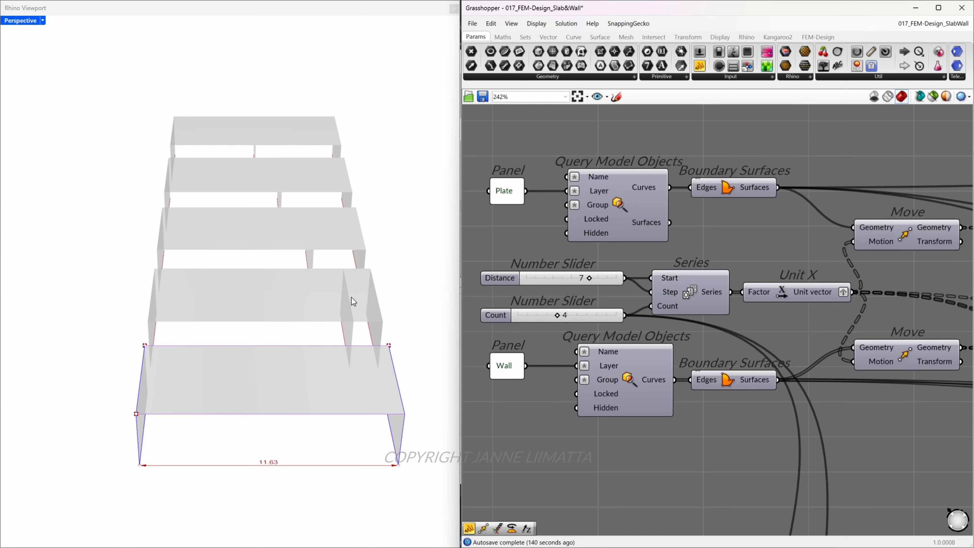
Inspect the repeated slab-and-wall frames in the perspective viewport, including the dimensioned distances between their walls
right_drag(351, 297, 392, 323)
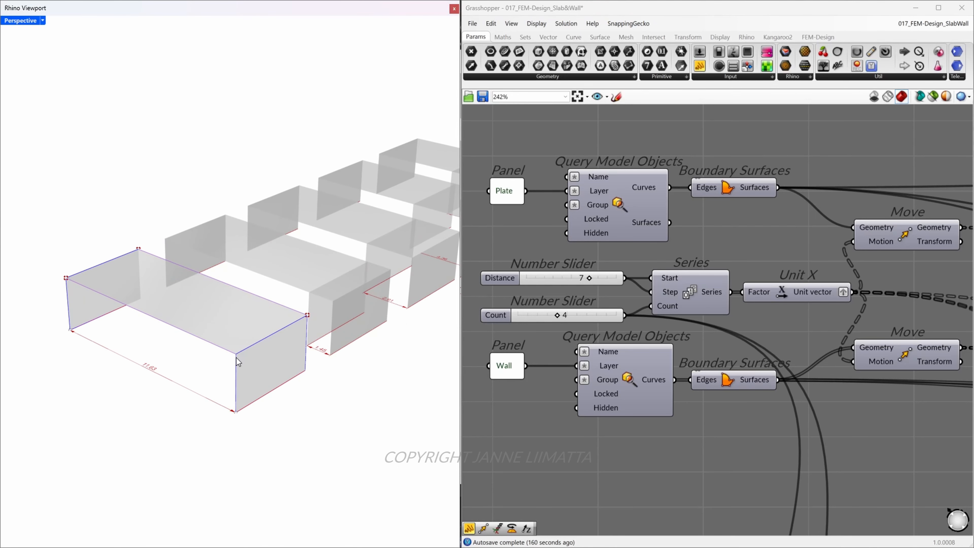
scroll(432, 311, up, 6)
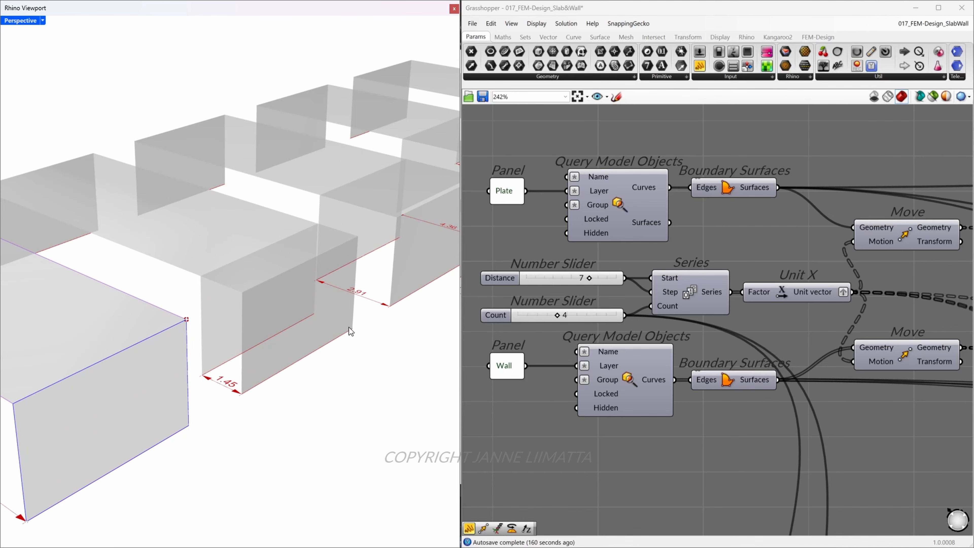
shift+right_drag(386, 318, 165, 300)
scroll(135, 275, down, 3)
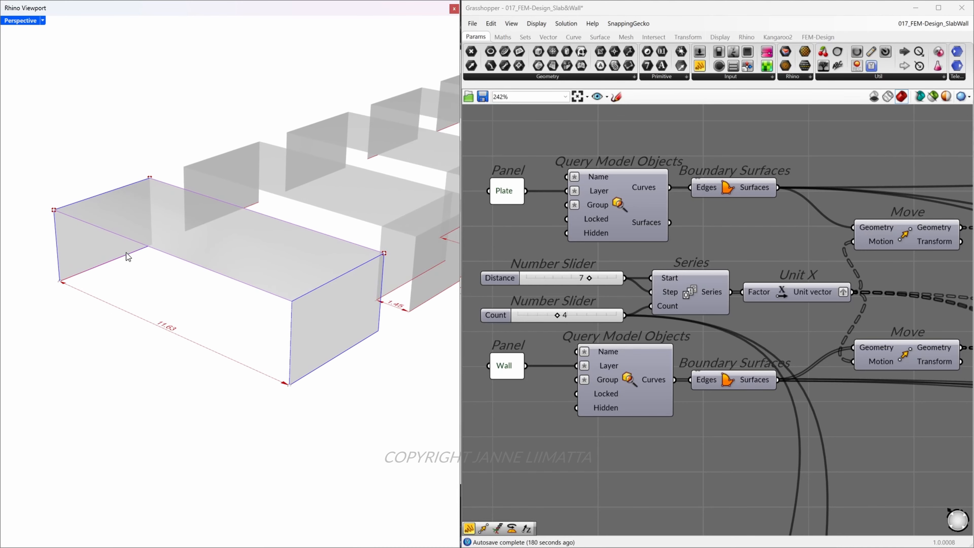
click(160, 252)
drag(27, 165, 162, 374)
drag(80, 220, 117, 356)
shift+right_drag(389, 355, 267, 361)
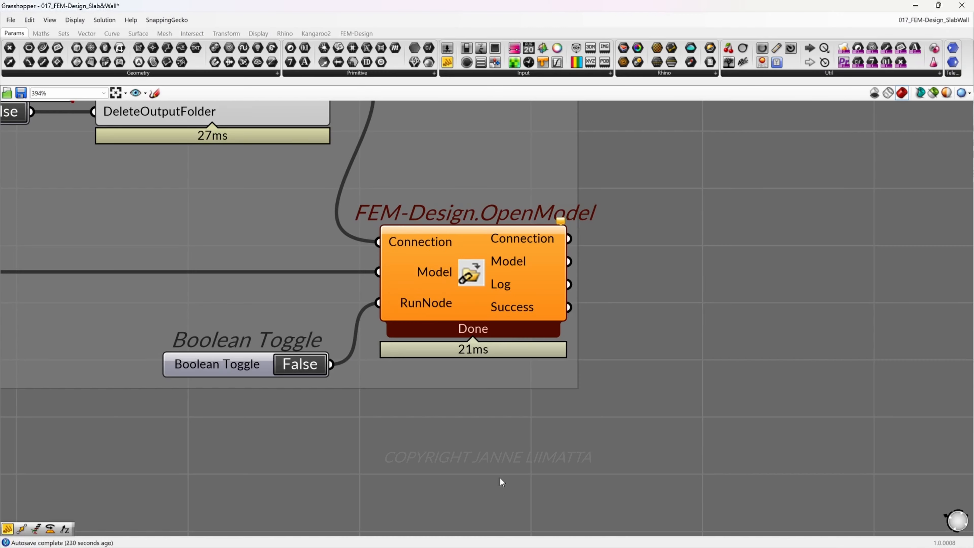
Set the RunNode toggle of FEM-Design.OpenModel to True to open the model in FEM-Design
click(315, 367)
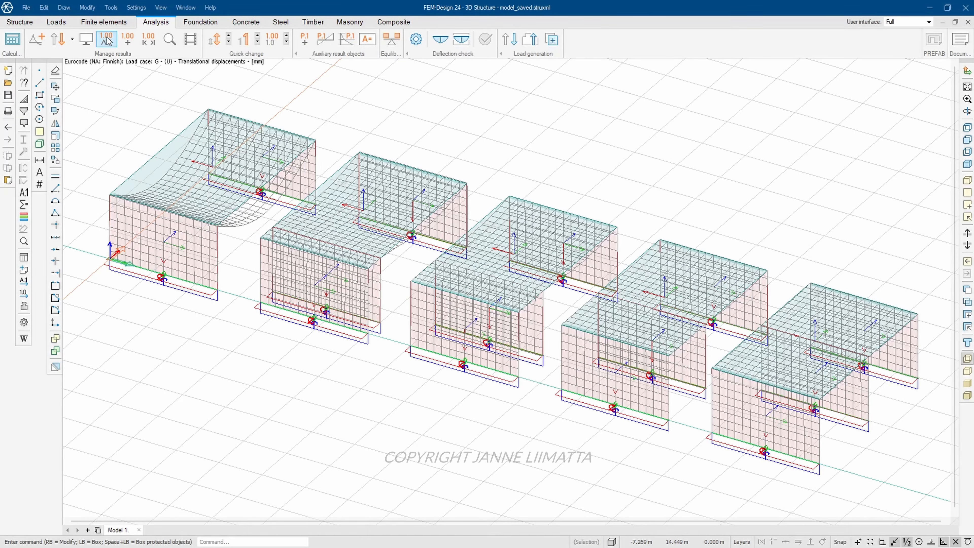
Label the translational displacements with automatic numeric values by objects and display them with two decimals
click(107, 40)
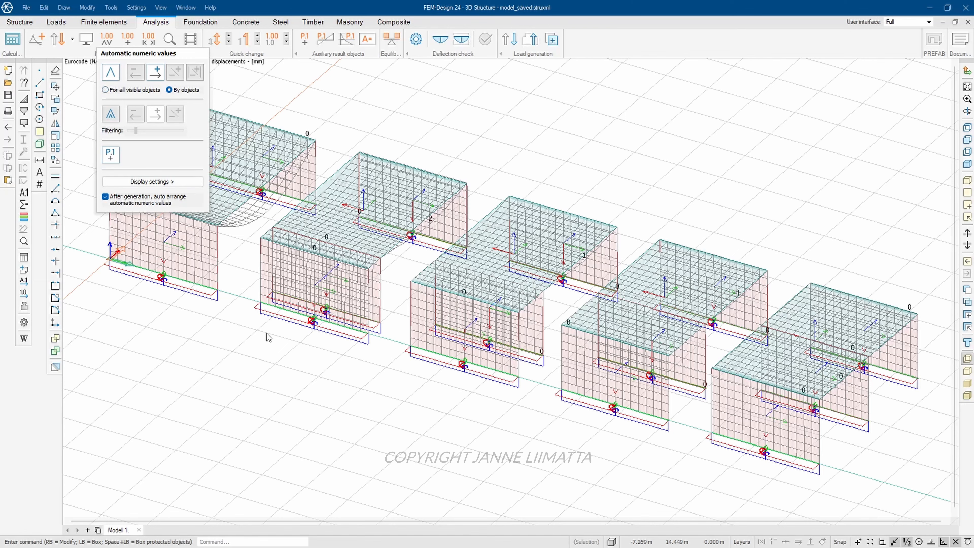
click(301, 424)
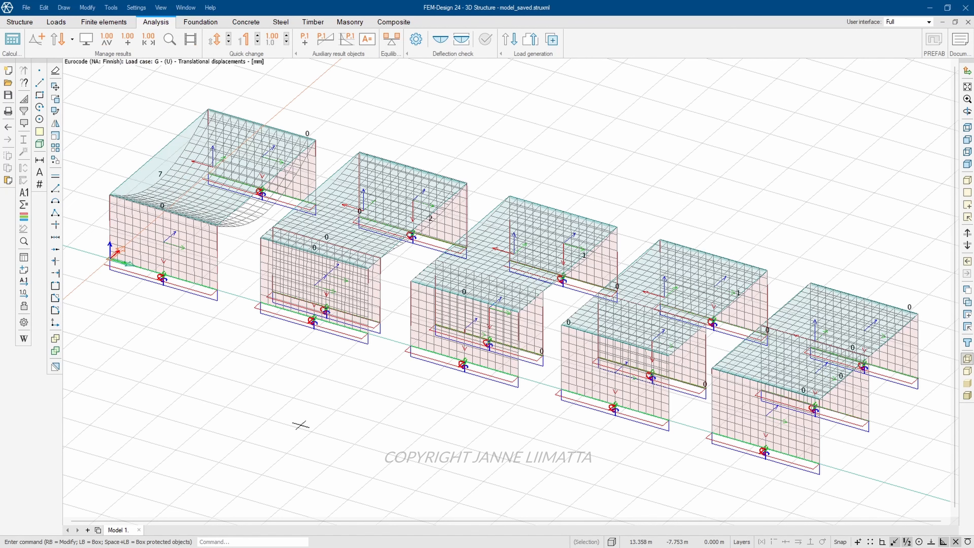
click(287, 36)
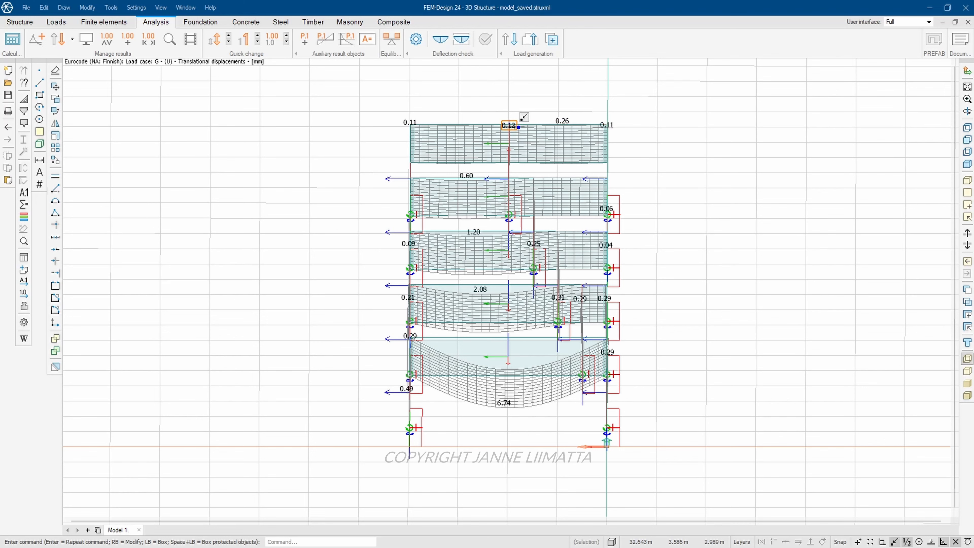
mouse_move(519, 127)
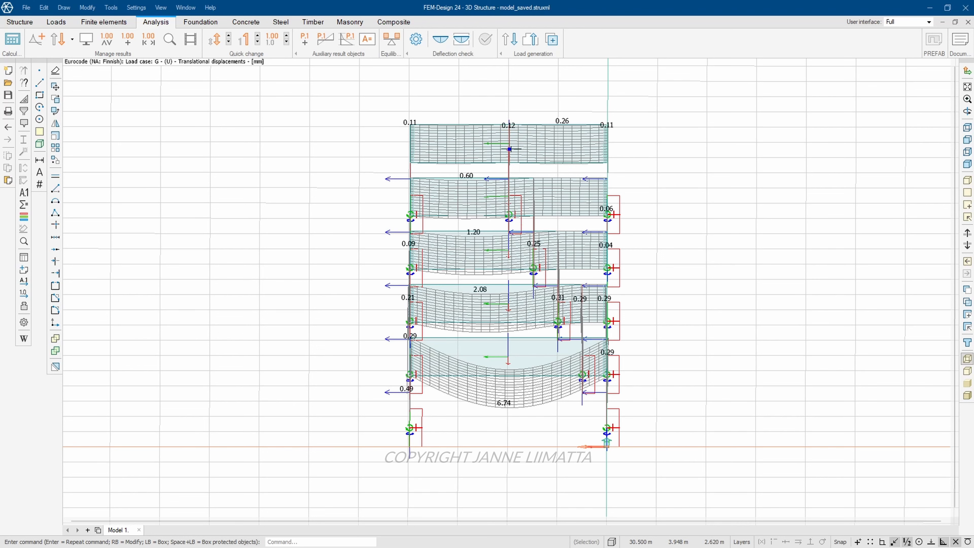